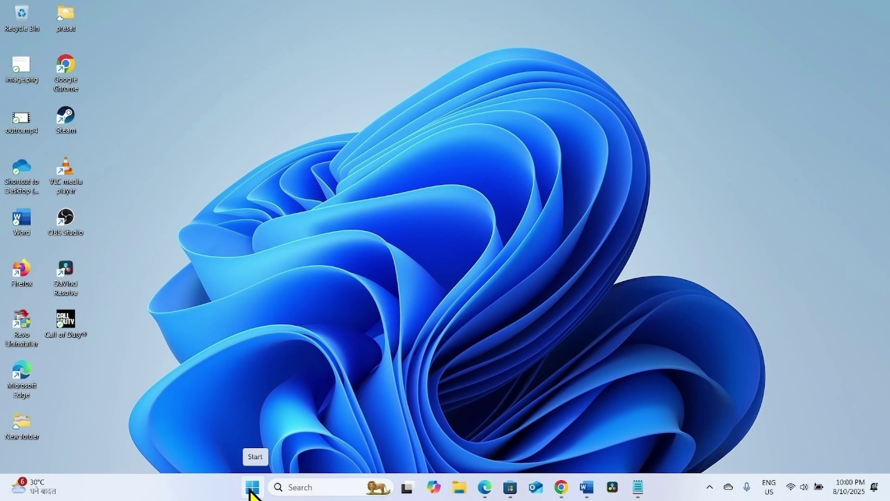
- Browse Installed apps, attempt to uninstall Blackmagic RAW Common Components, then close Settings
{"action": "right_click", "coordinate": [249, 487]}
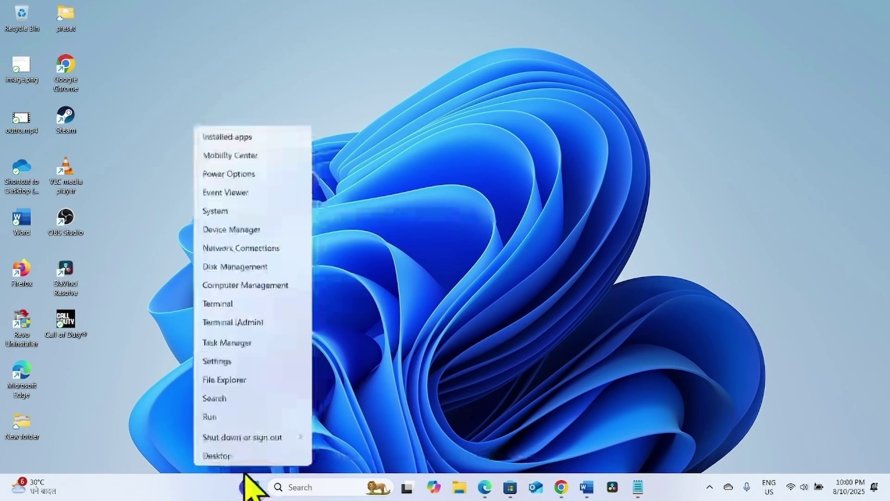
{"action": "left_click", "coordinate": [268, 137]}
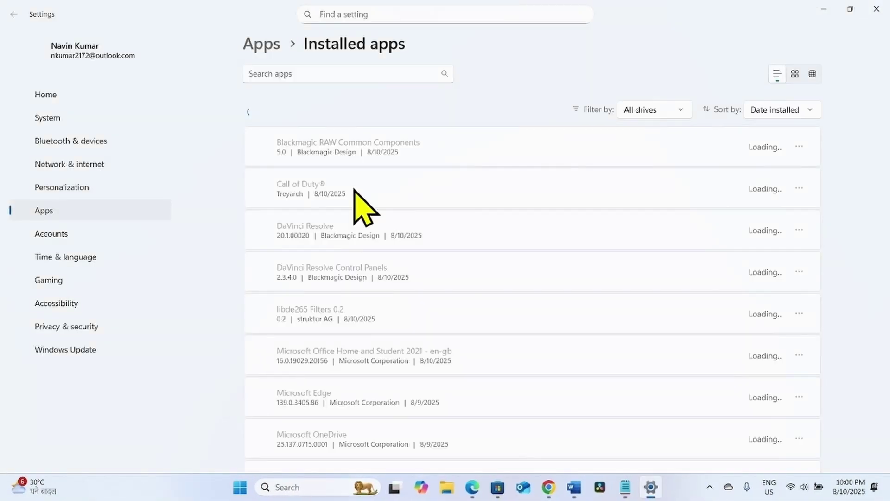
{"action": "scroll", "coordinate": [357, 390], "scroll_direction": "down", "scroll_amount": 5}
{"action": "scroll", "coordinate": [361, 397], "scroll_direction": "down", "scroll_amount": 3}
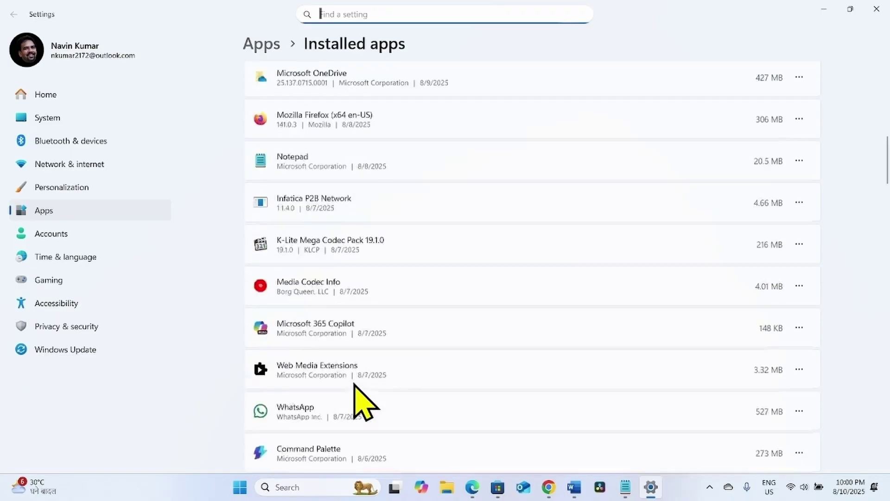
{"action": "scroll", "coordinate": [368, 292], "scroll_direction": "up", "scroll_amount": 8}
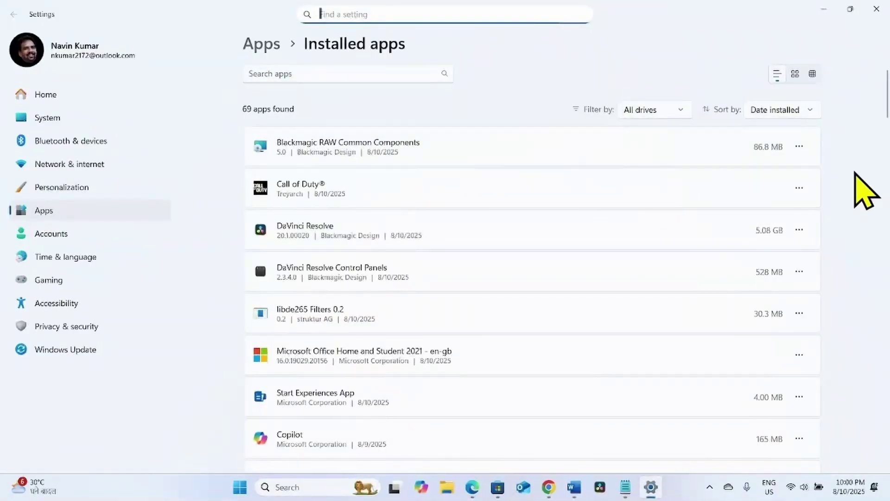
{"action": "left_click", "coordinate": [800, 147]}
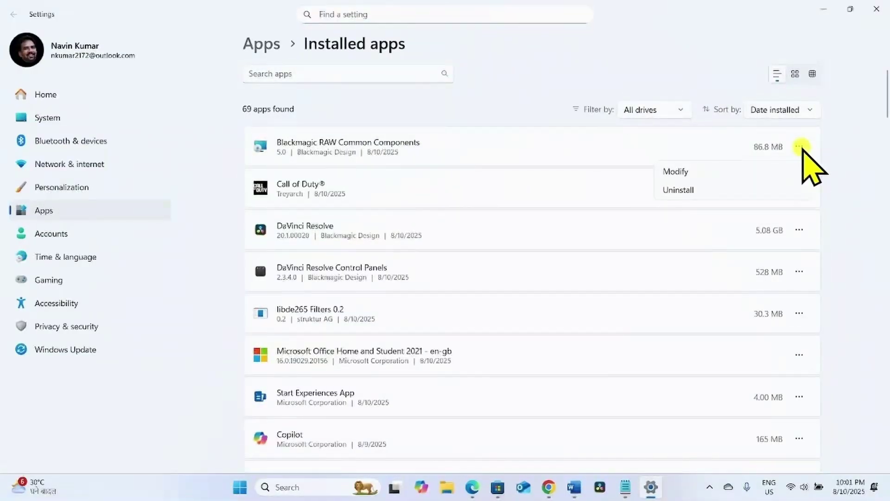
{"action": "left_click", "coordinate": [673, 189]}
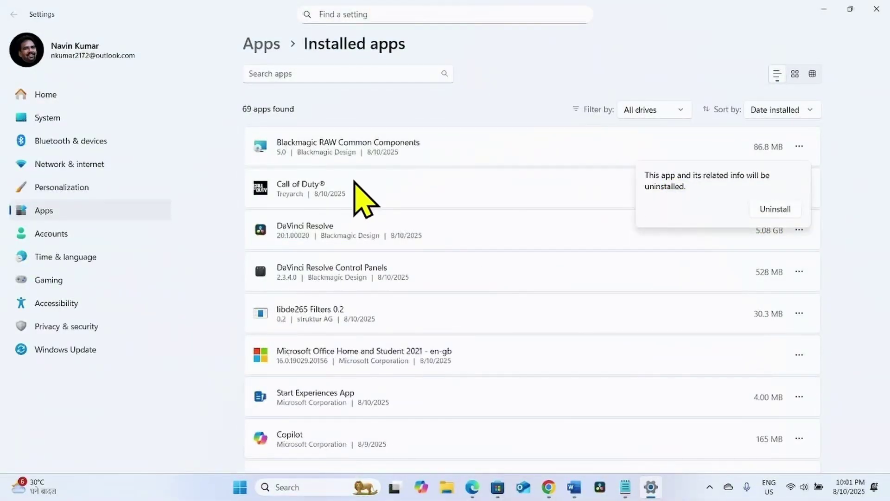
{"action": "left_click", "coordinate": [382, 188]}
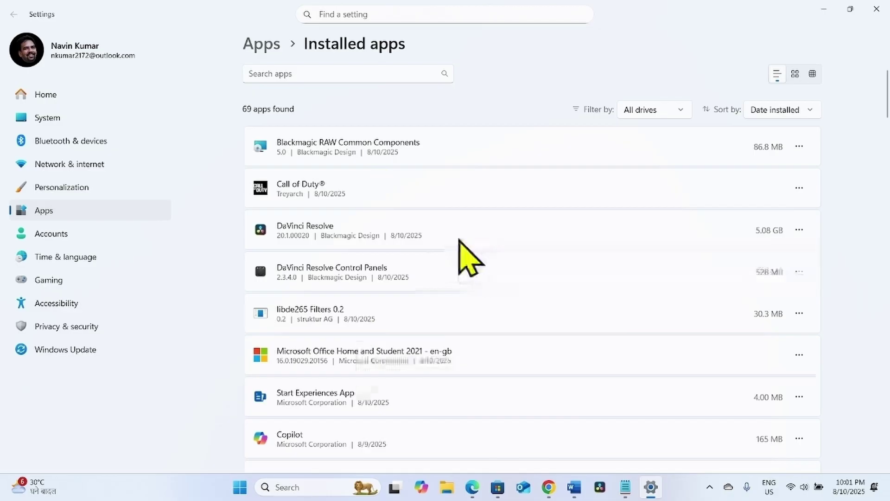
{"action": "scroll", "coordinate": [457, 244], "scroll_direction": "down", "scroll_amount": 10}
{"action": "scroll", "coordinate": [369, 327], "scroll_direction": "down", "scroll_amount": 5}
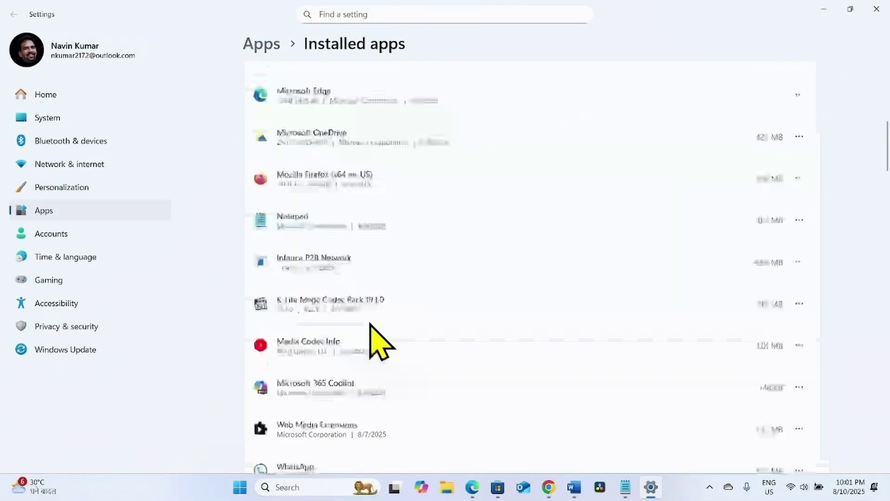
{"action": "scroll", "coordinate": [370, 334], "scroll_direction": "down", "scroll_amount": 6}
{"action": "scroll", "coordinate": [369, 348], "scroll_direction": "down", "scroll_amount": 6}
{"action": "scroll", "coordinate": [362, 278], "scroll_direction": "down", "scroll_amount": 2}
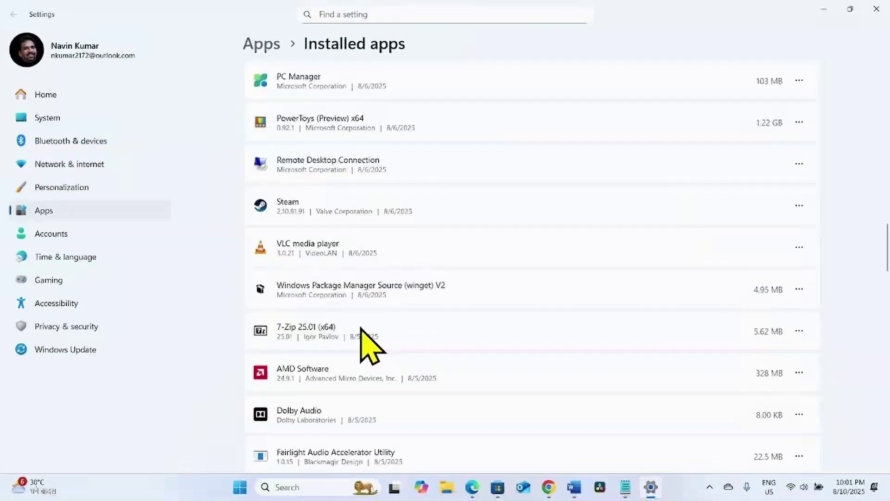
{"action": "left_click", "coordinate": [876, 9]}
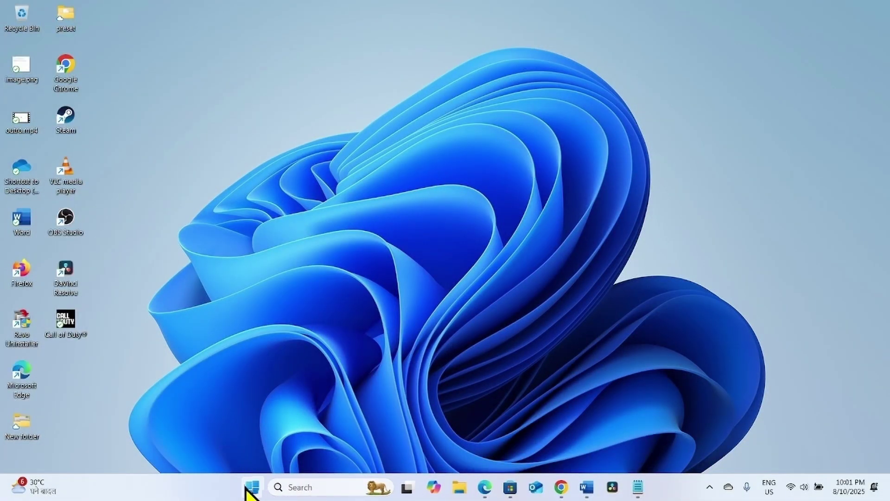
{"action": "left_click", "coordinate": [252, 486]}
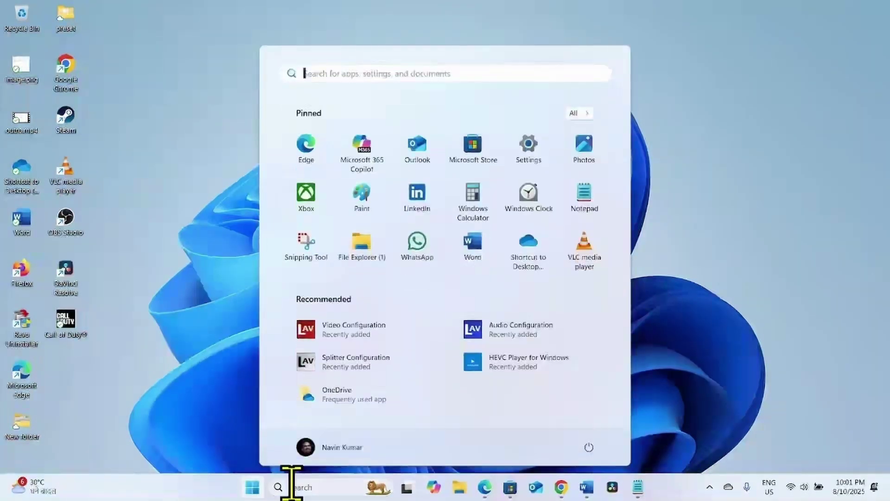
{"action": "left_click", "coordinate": [587, 446]}
{"action": "left_click", "coordinate": [646, 425]}
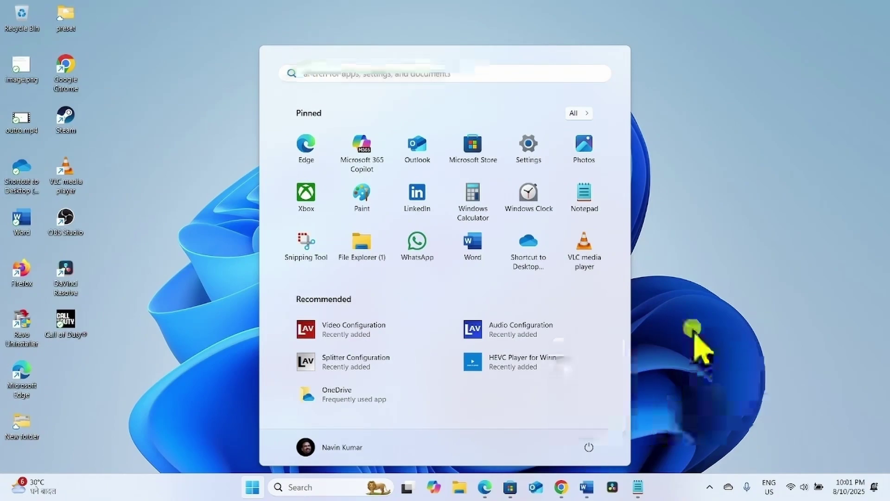
{"action": "left_click", "coordinate": [693, 328]}
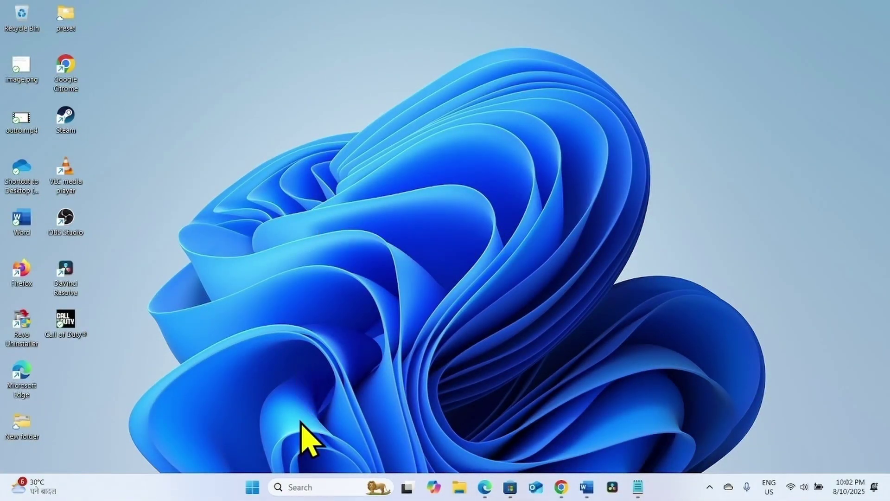
- Search for msconfig and open System Configuration from the results
{"action": "left_click", "coordinate": [301, 485]}
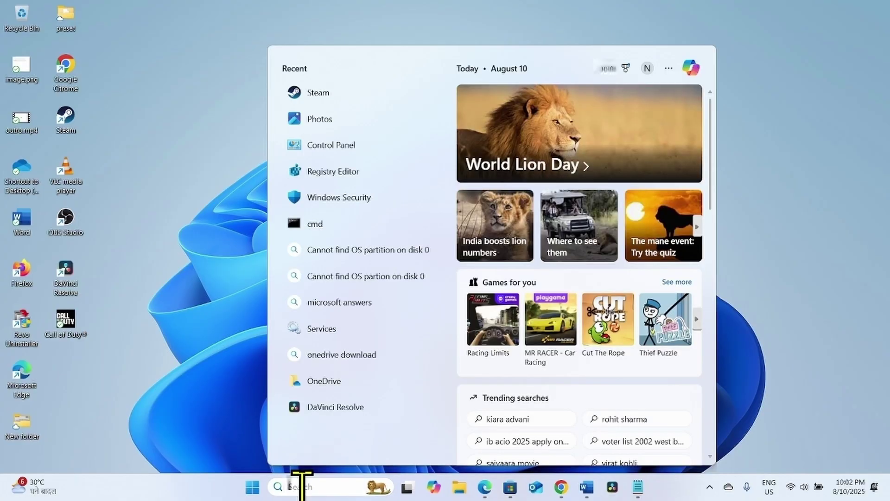
{"action": "type", "text": "m"}
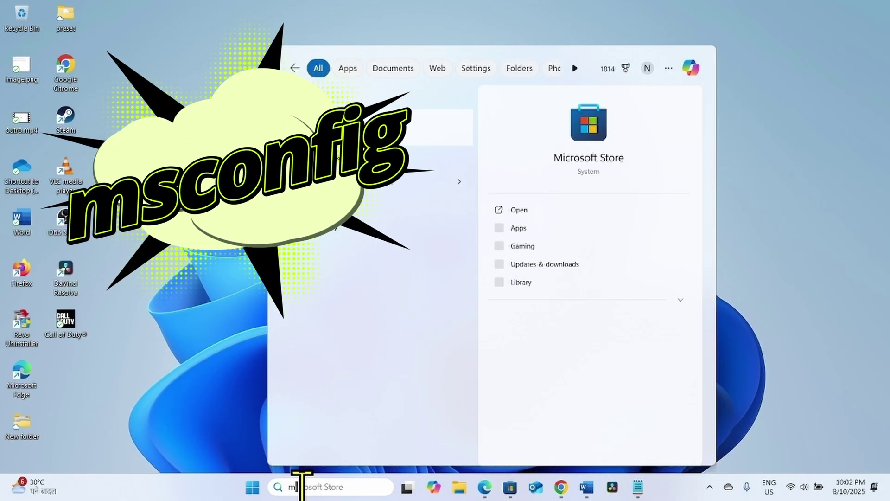
{"action": "type", "text": "sconfig"}
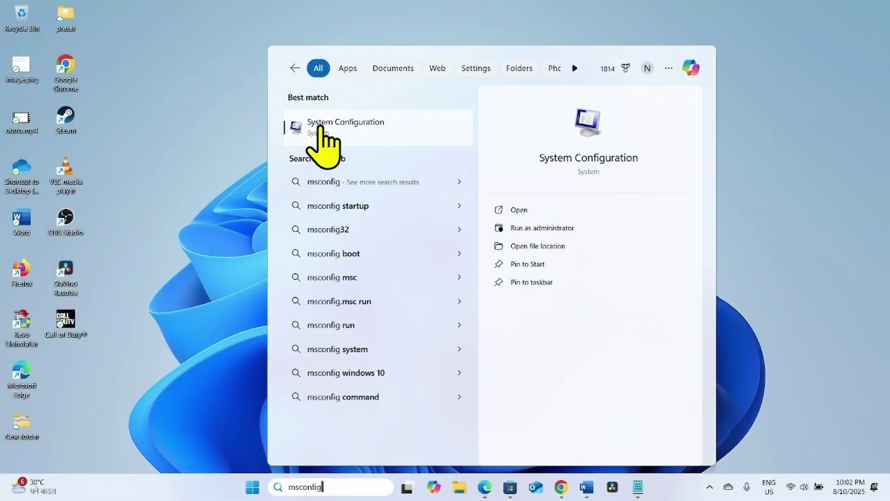
{"action": "left_click", "coordinate": [322, 132]}
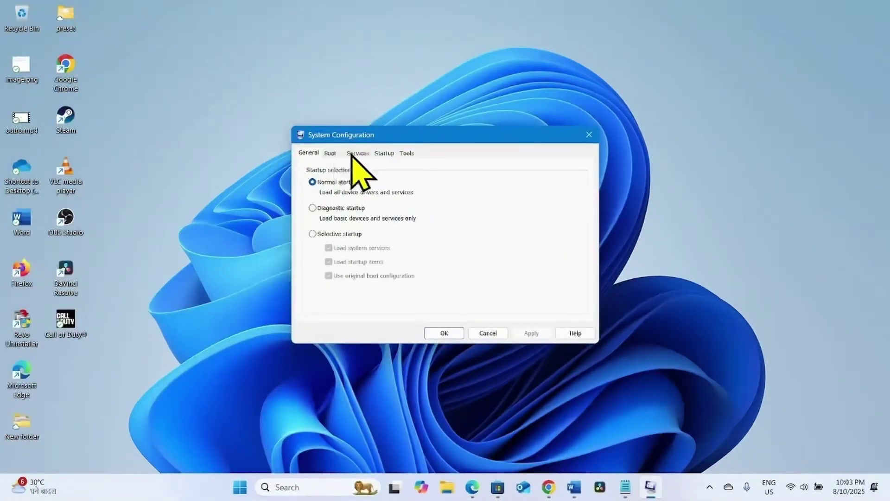
- On the Services tab, hide all Microsoft services, disable the rest, then go to Startup
{"action": "left_click", "coordinate": [357, 155]}
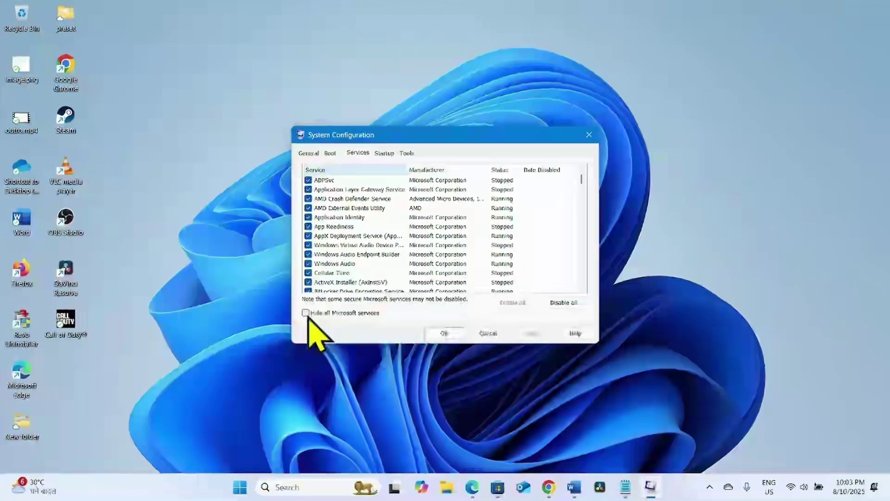
{"action": "left_click", "coordinate": [307, 313]}
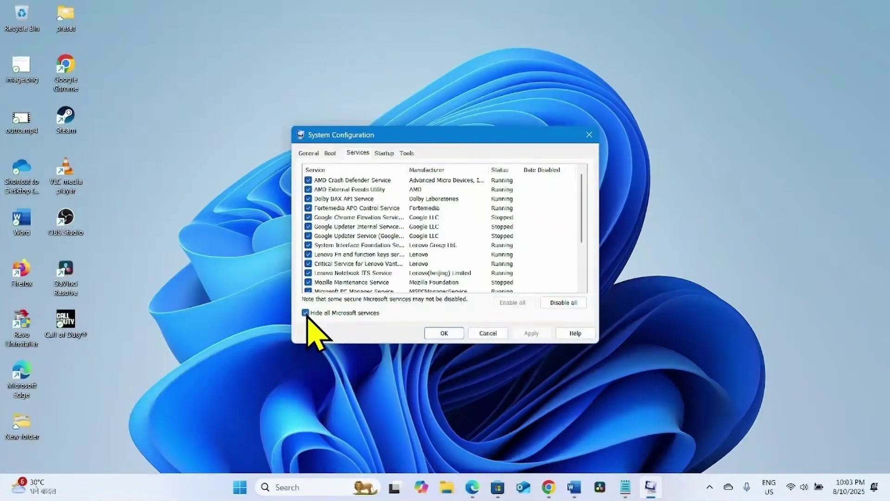
{"action": "left_click", "coordinate": [561, 303]}
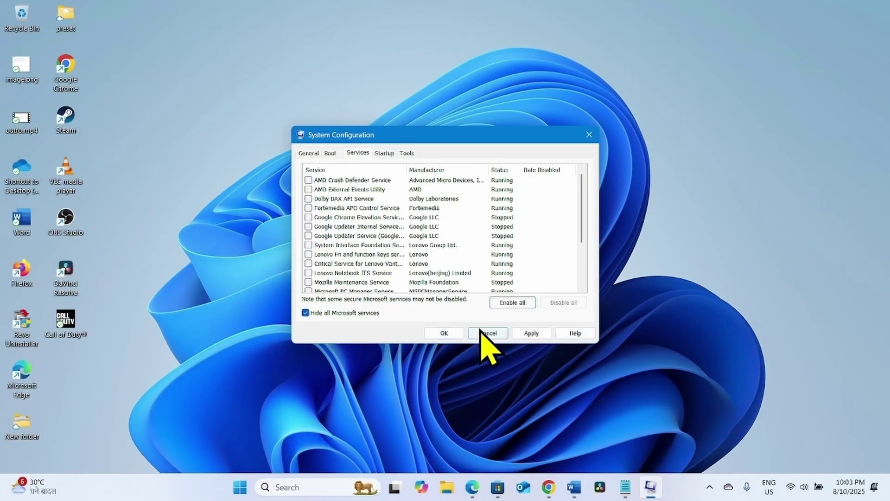
{"action": "left_click", "coordinate": [384, 153]}
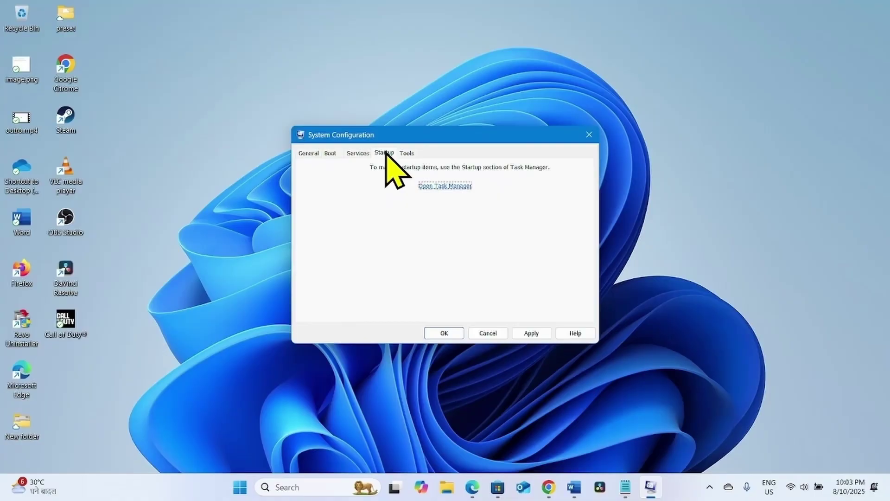
- Maximize Task Manager's Startup apps and disable SecurityHealthSystray.exe and RtkAudUService64.exe
{"action": "left_click", "coordinate": [445, 186]}
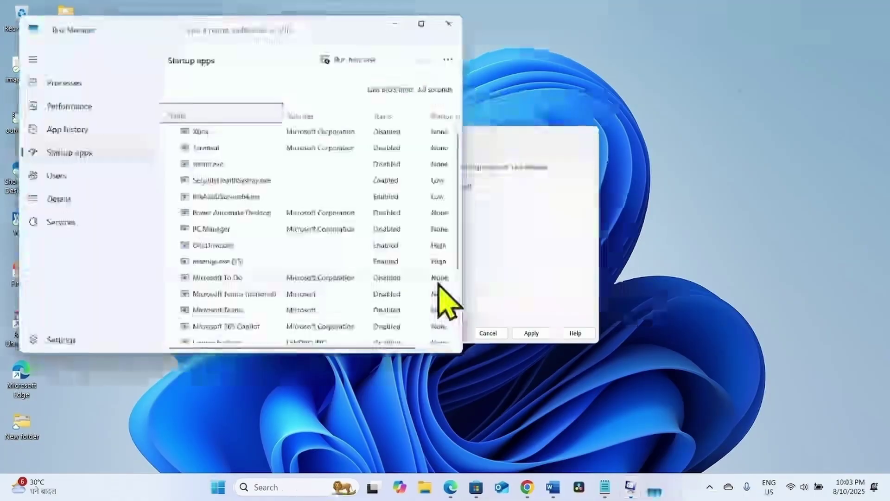
{"action": "double_click", "coordinate": [418, 28]}
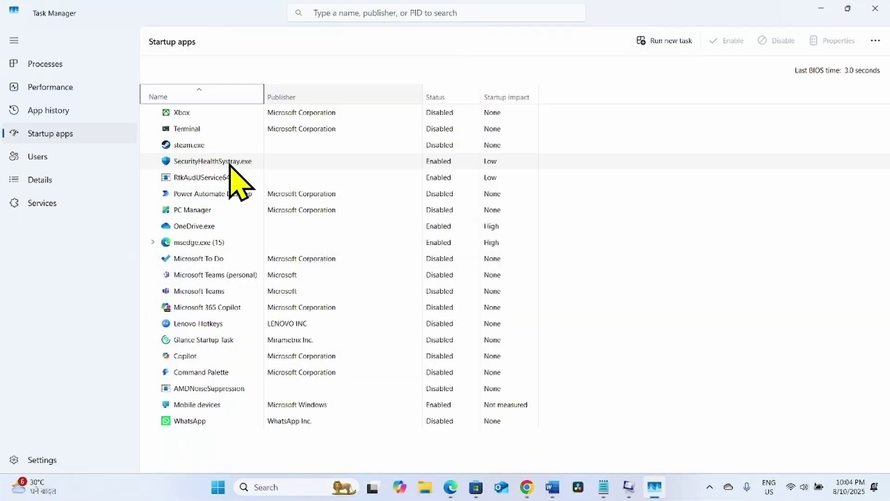
{"action": "right_click", "coordinate": [431, 164]}
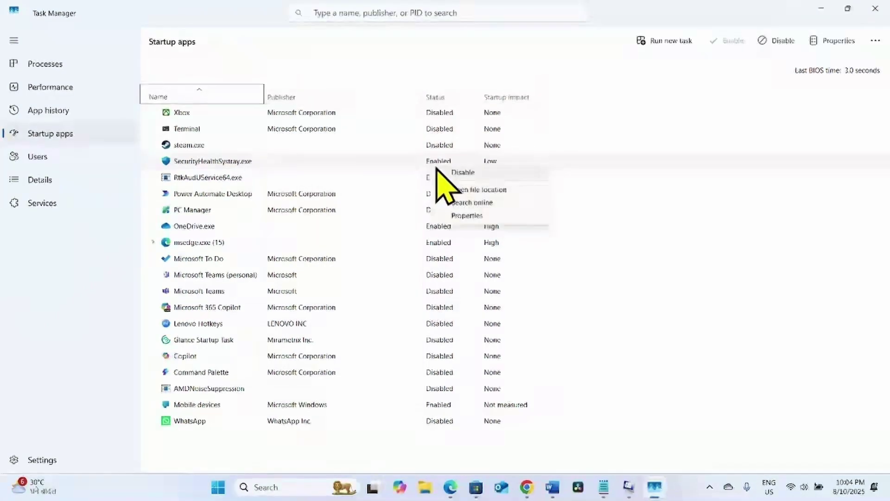
{"action": "left_click", "coordinate": [440, 170]}
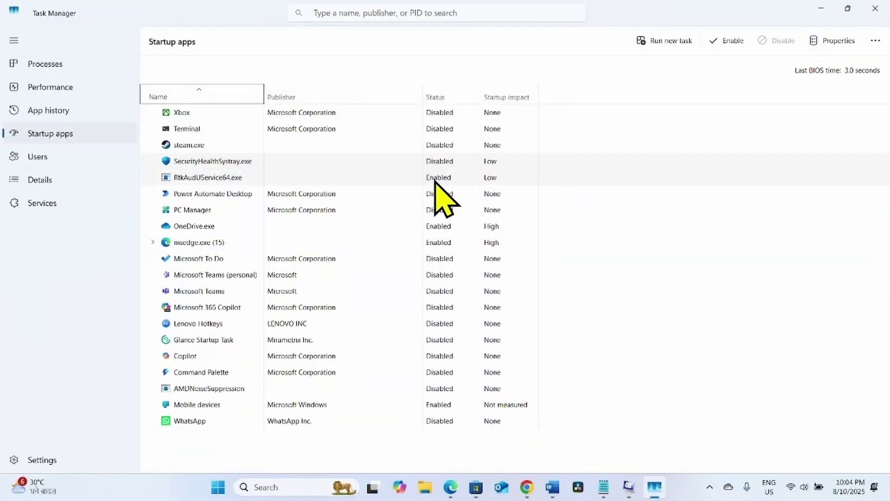
{"action": "right_click", "coordinate": [436, 182]}
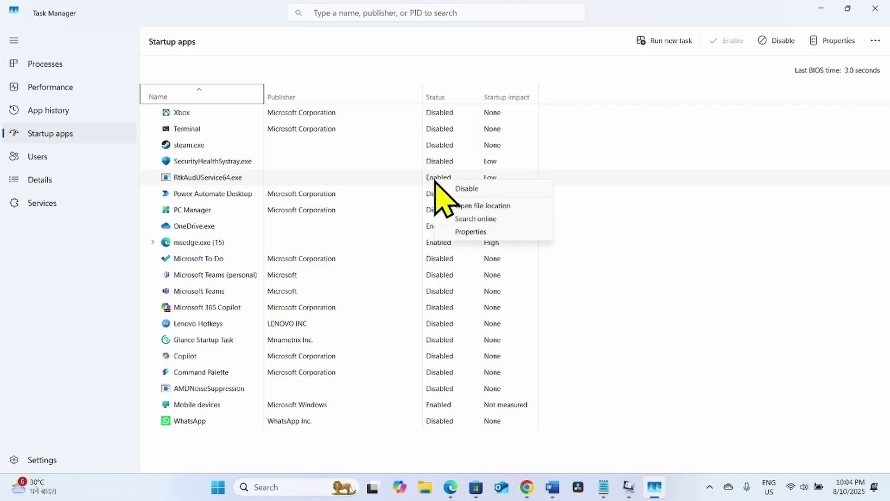
{"action": "left_click", "coordinate": [459, 189]}
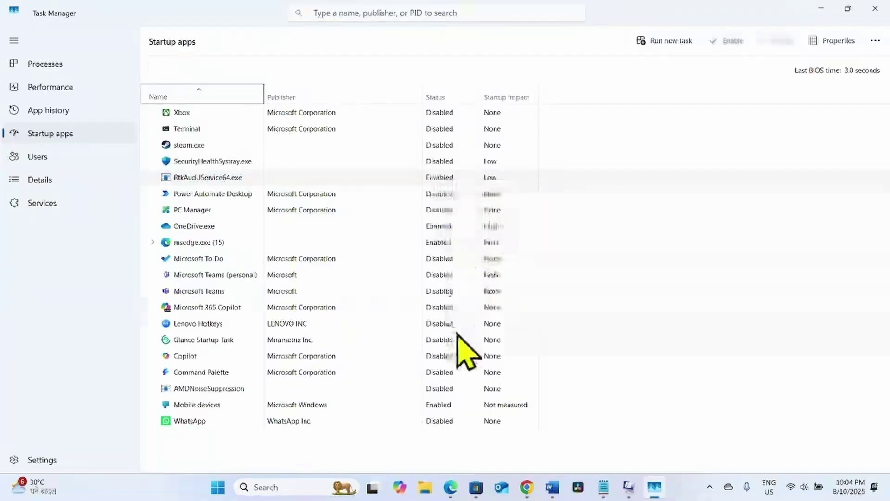
- Disable msedge and Mobile devices at startup, then close Task Manager
{"action": "right_click", "coordinate": [432, 247]}
{"action": "left_click", "coordinate": [430, 313]}
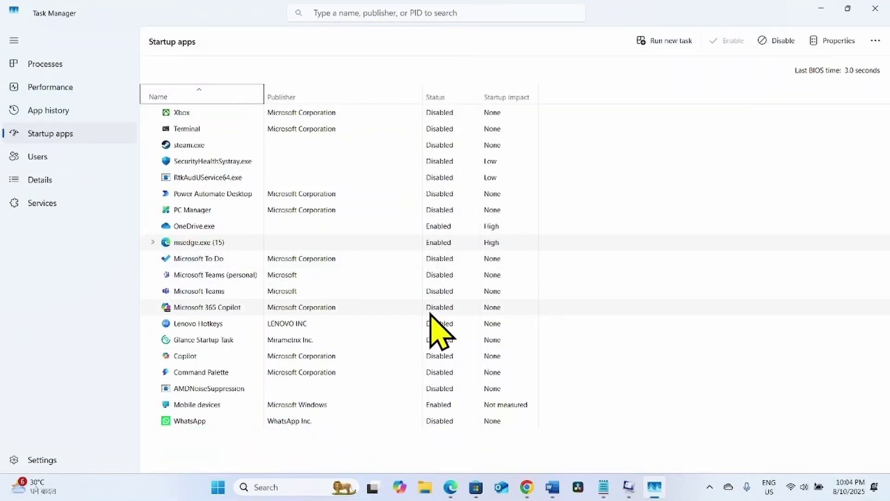
{"action": "right_click", "coordinate": [437, 416]}
{"action": "left_click", "coordinate": [459, 432]}
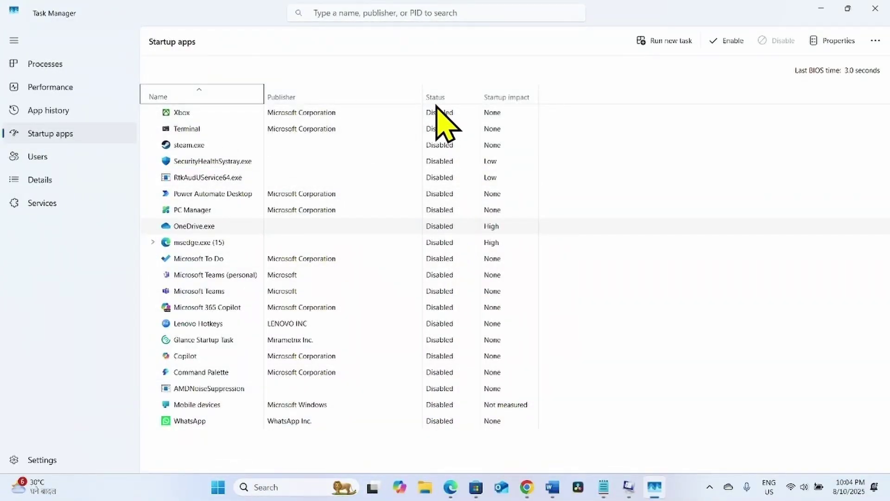
{"action": "left_click", "coordinate": [875, 9]}
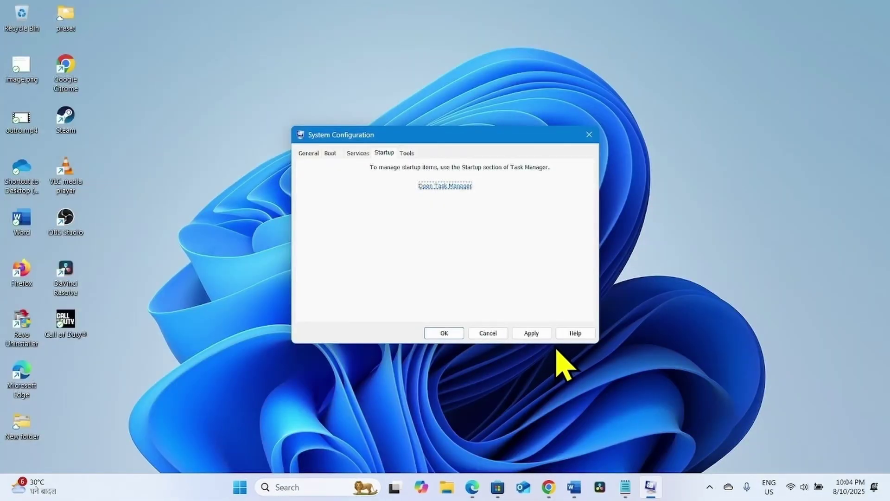
- Confirm System Configuration with OK and dismiss the restart prompt without restarting
{"action": "left_click", "coordinate": [443, 333]}
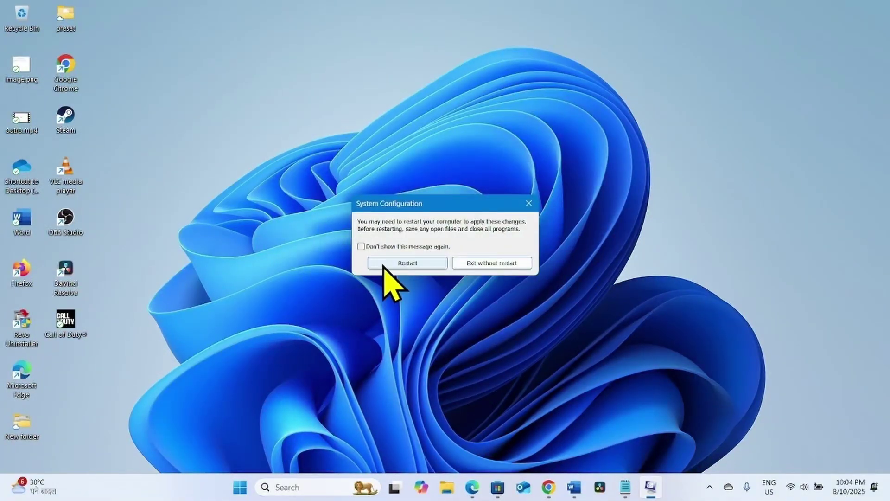
{"action": "left_click", "coordinate": [529, 203]}
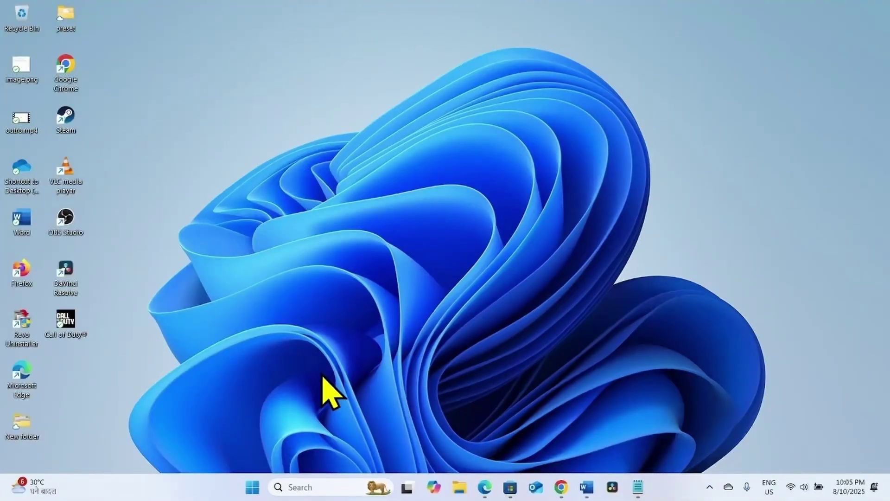
- Navigate File Explorer to C:\Windows\System32 to reach the migration folder
{"action": "left_click", "coordinate": [459, 487]}
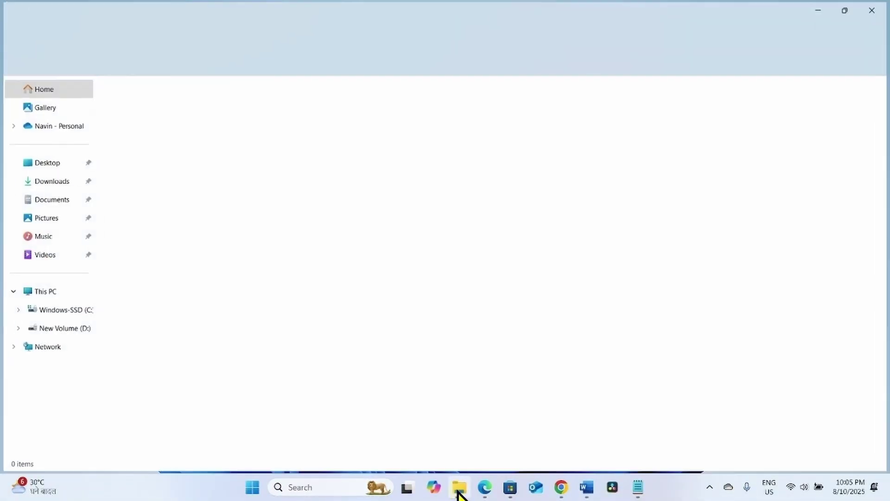
{"action": "left_click", "coordinate": [54, 310]}
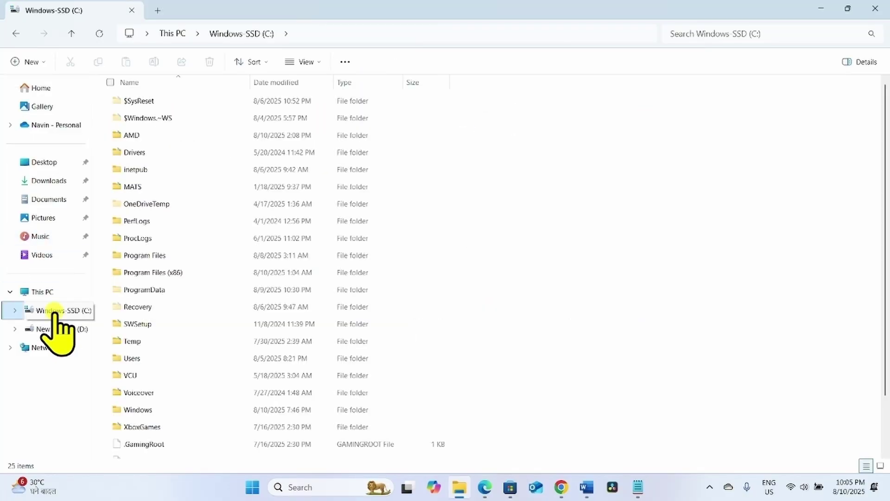
{"action": "double_click", "coordinate": [138, 410]}
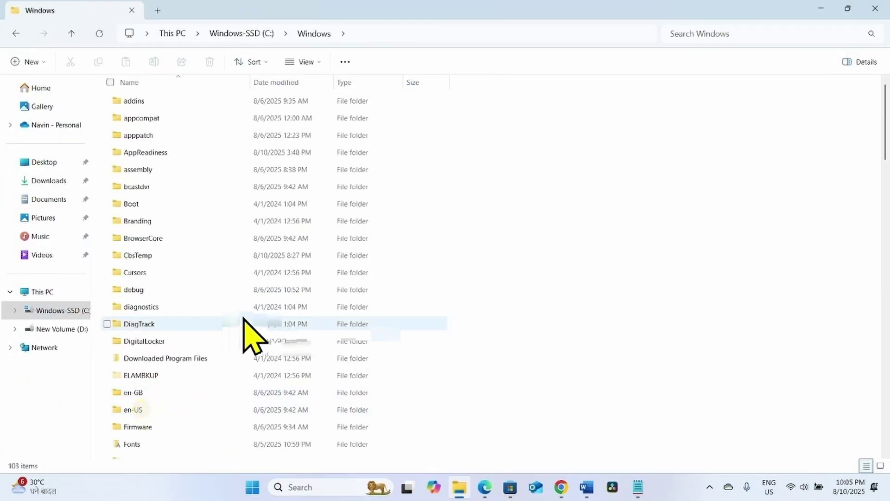
{"action": "scroll", "coordinate": [244, 327], "scroll_direction": "down", "scroll_amount": 10}
{"action": "scroll", "coordinate": [245, 327], "scroll_direction": "down", "scroll_amount": 5}
{"action": "scroll", "coordinate": [245, 327], "scroll_direction": "down", "scroll_amount": 5}
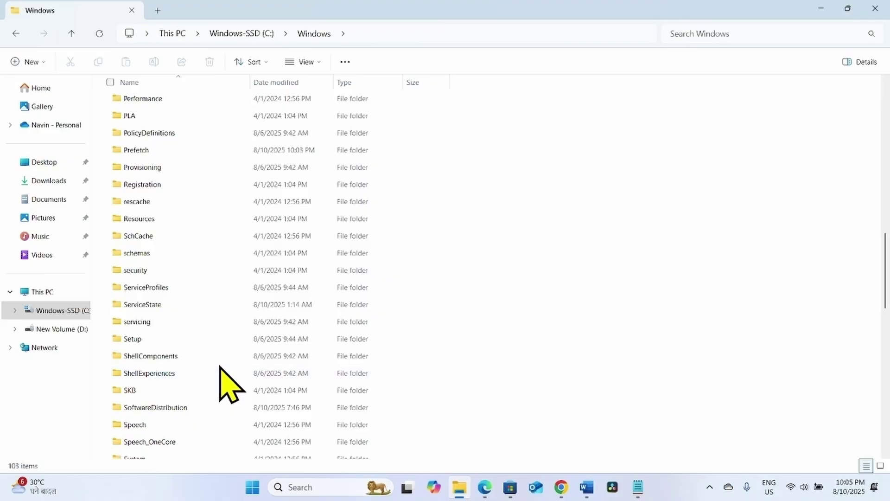
{"action": "scroll", "coordinate": [221, 369], "scroll_direction": "down", "scroll_amount": 5}
{"action": "scroll", "coordinate": [221, 368], "scroll_direction": "down", "scroll_amount": 3}
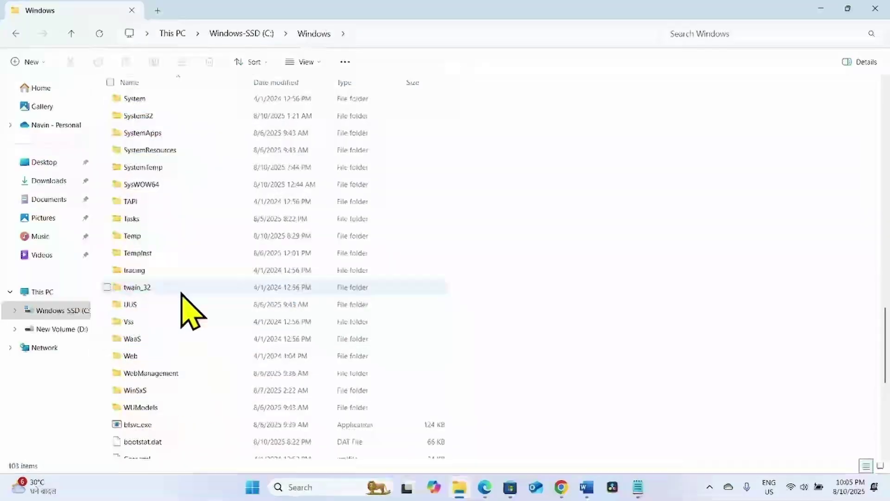
{"action": "left_click", "coordinate": [150, 117]}
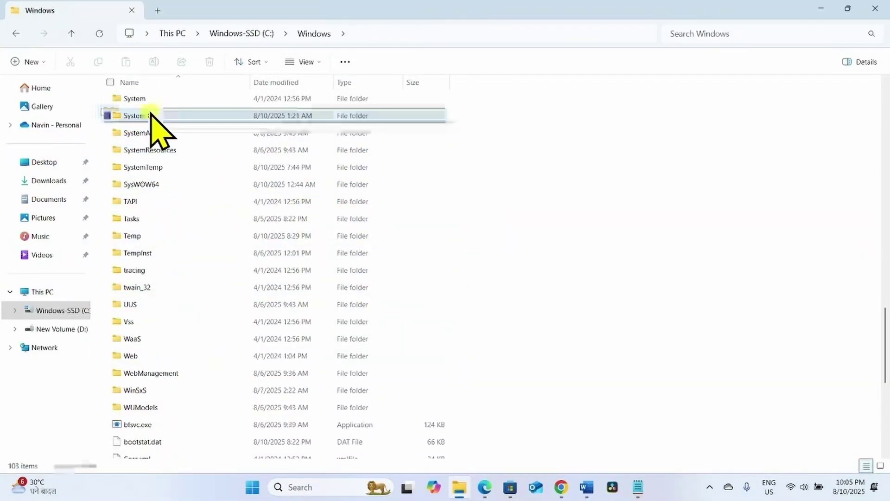
{"action": "double_click", "coordinate": [126, 116]}
{"action": "scroll", "coordinate": [203, 346], "scroll_direction": "down", "scroll_amount": 5}
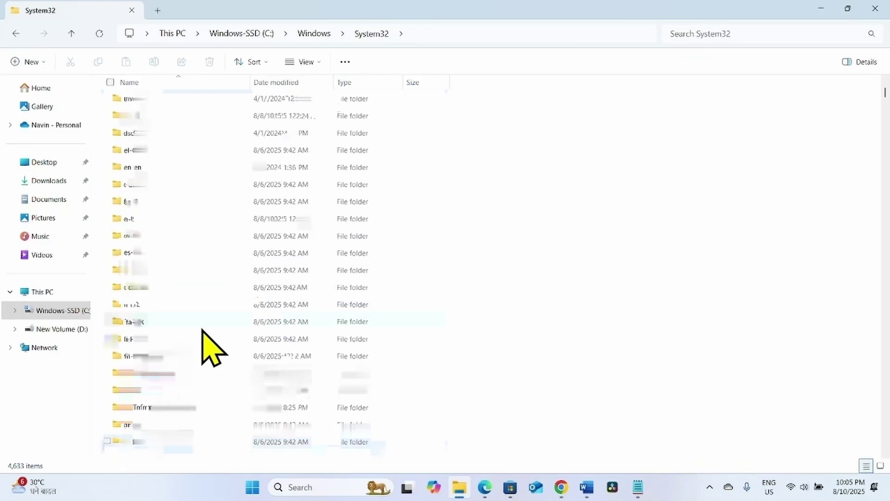
{"action": "scroll", "coordinate": [202, 329], "scroll_direction": "down", "scroll_amount": 5}
{"action": "scroll", "coordinate": [203, 329], "scroll_direction": "down", "scroll_amount": 5}
{"action": "scroll", "coordinate": [204, 346], "scroll_direction": "down", "scroll_amount": 5}
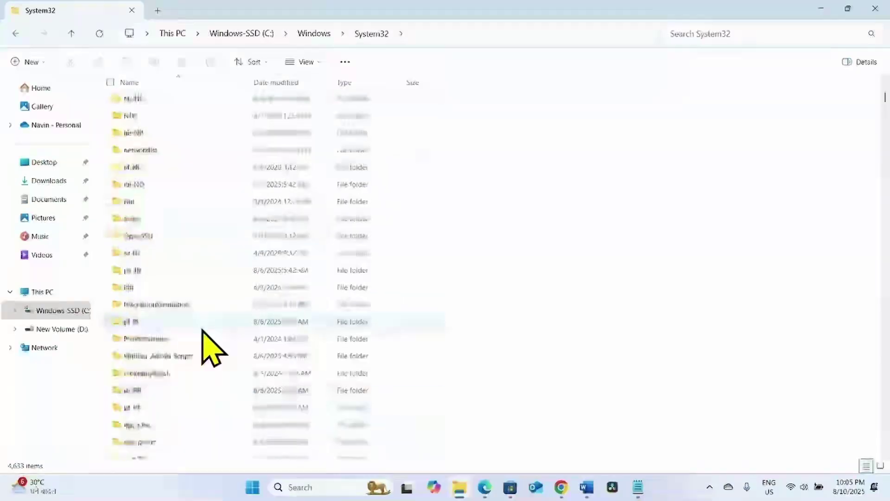
{"action": "scroll", "coordinate": [204, 347], "scroll_direction": "down", "scroll_amount": 5}
- Rename the System32 migration folder to migration.bak
{"action": "left_click", "coordinate": [140, 253]}
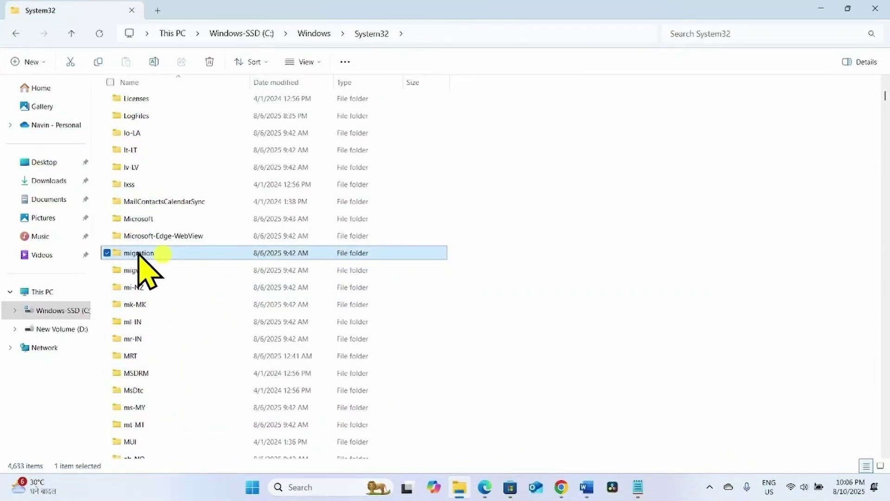
{"action": "double_click", "coordinate": [137, 253]}
{"action": "right_click", "coordinate": [136, 254]}
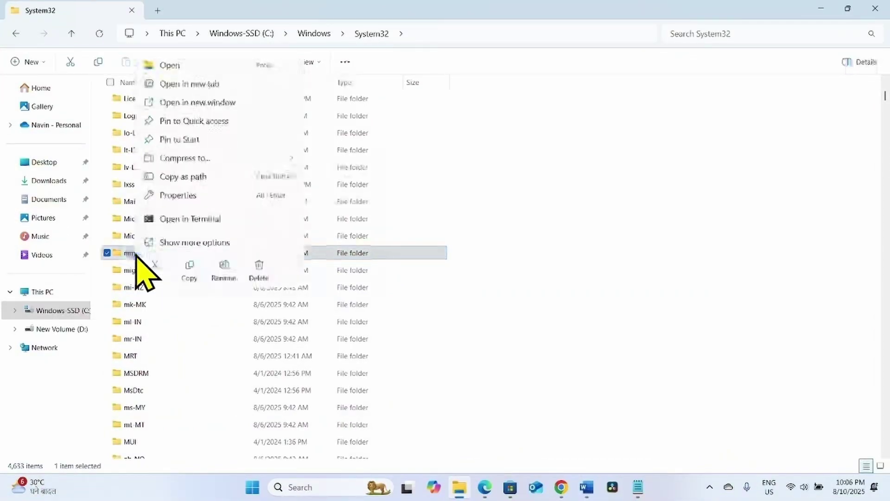
{"action": "left_click", "coordinate": [174, 242]}
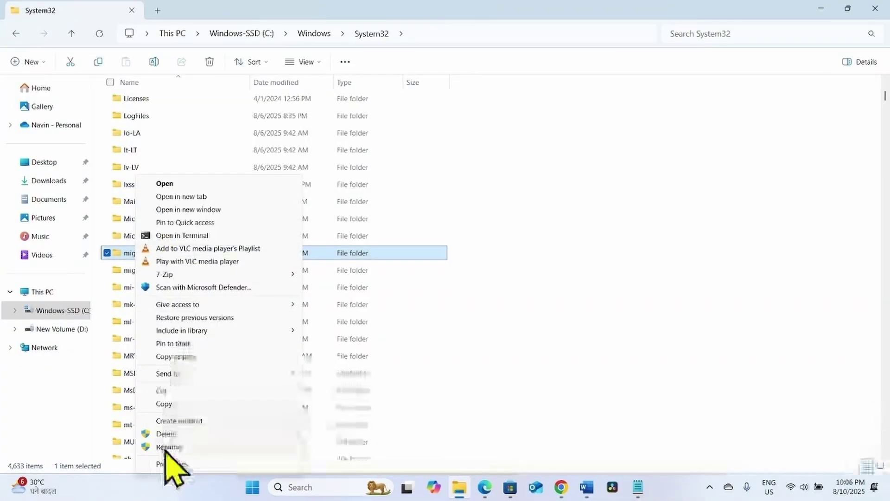
{"action": "left_click", "coordinate": [167, 447]}
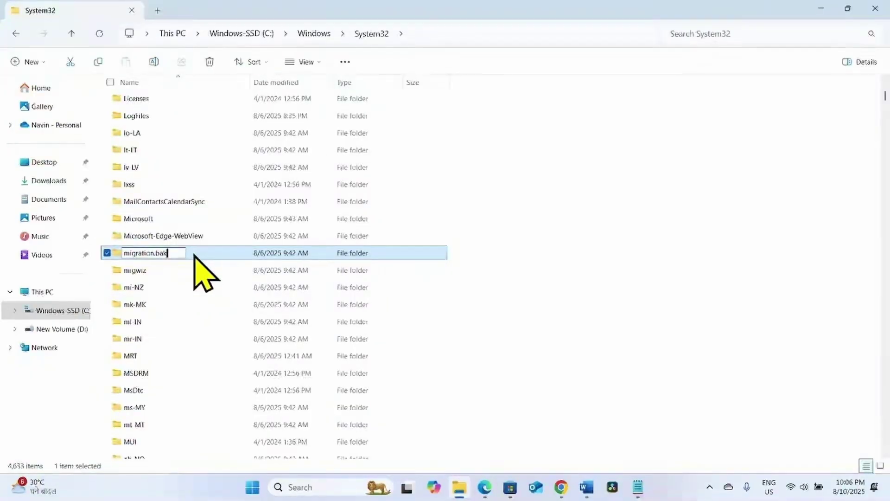
{"action": "left_click", "coordinate": [384, 338]}
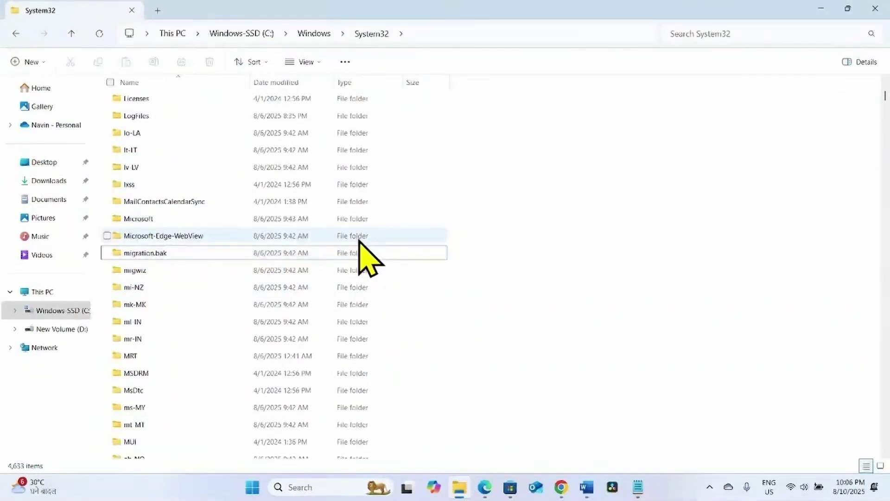
- Close File Explorer and open Control Panel through Windows search
{"action": "left_click", "coordinate": [875, 10]}
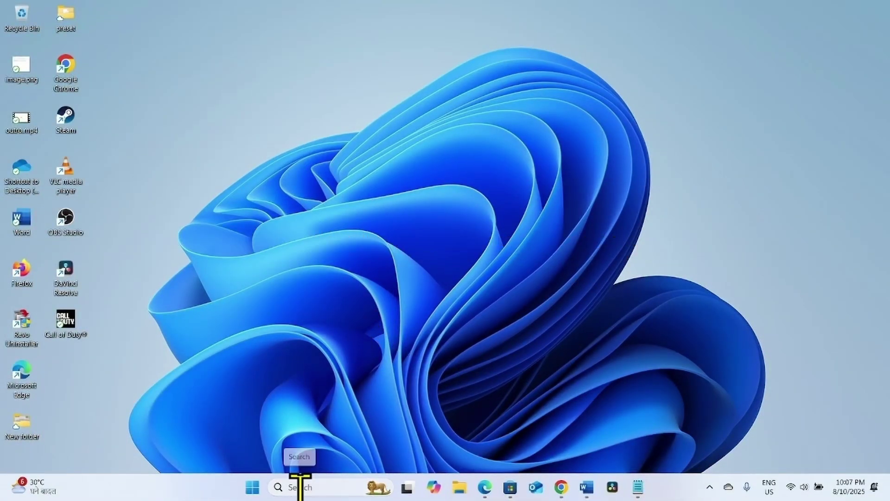
{"action": "left_click", "coordinate": [301, 487]}
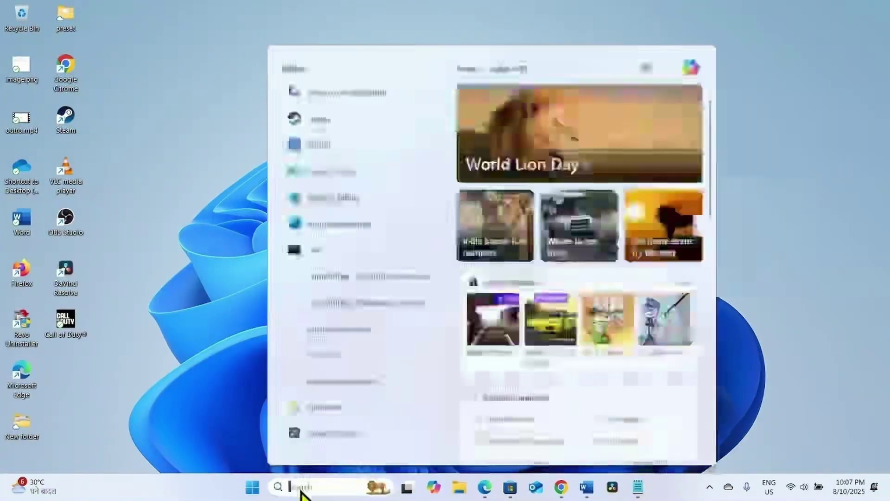
{"action": "type", "text": "co"}
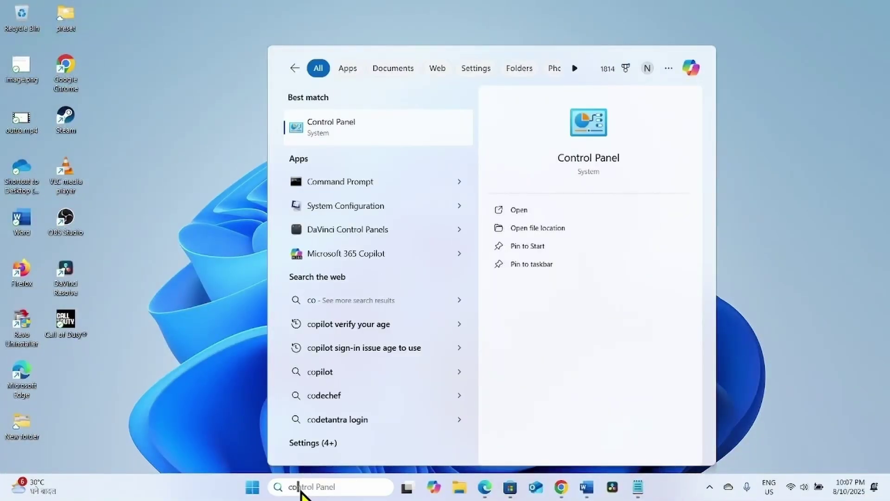
{"action": "type", "text": "ntrol"}
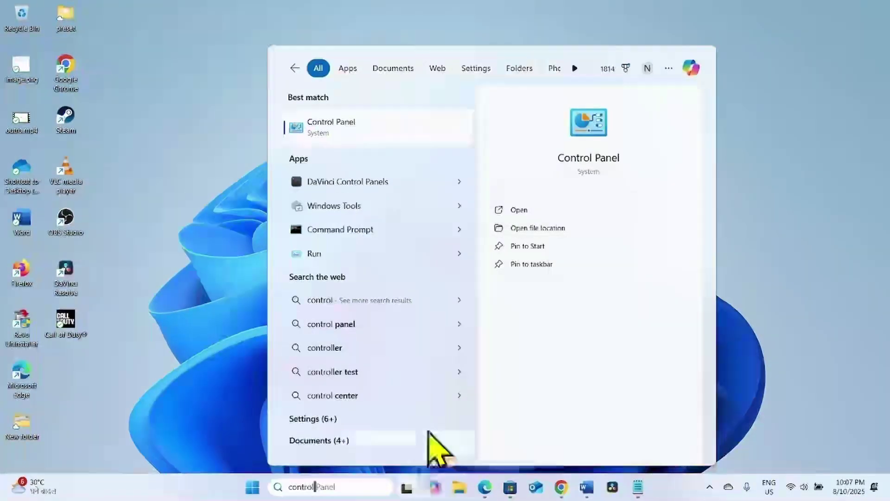
{"action": "left_click", "coordinate": [367, 129]}
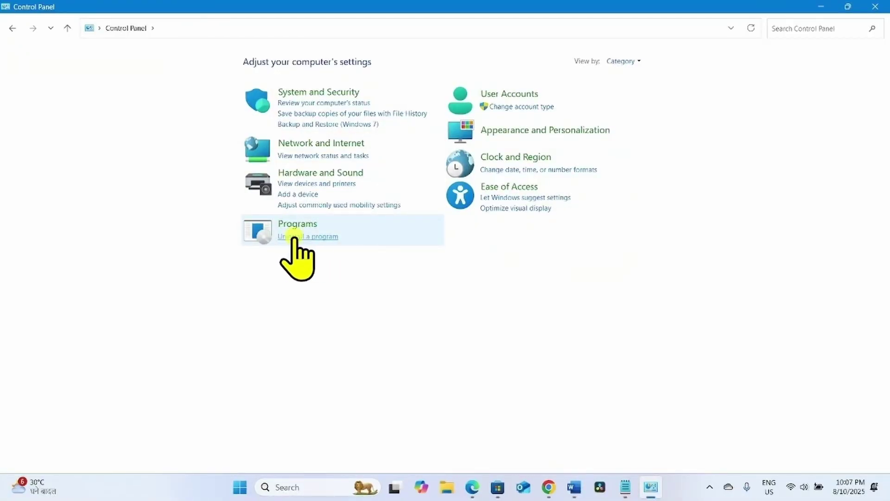
- Uncheck Legacy Components, Media Features, Work Folders Client, PowerShell 2.0, Hypervisor Platform and Print to PDF
{"action": "left_click", "coordinate": [296, 240]}
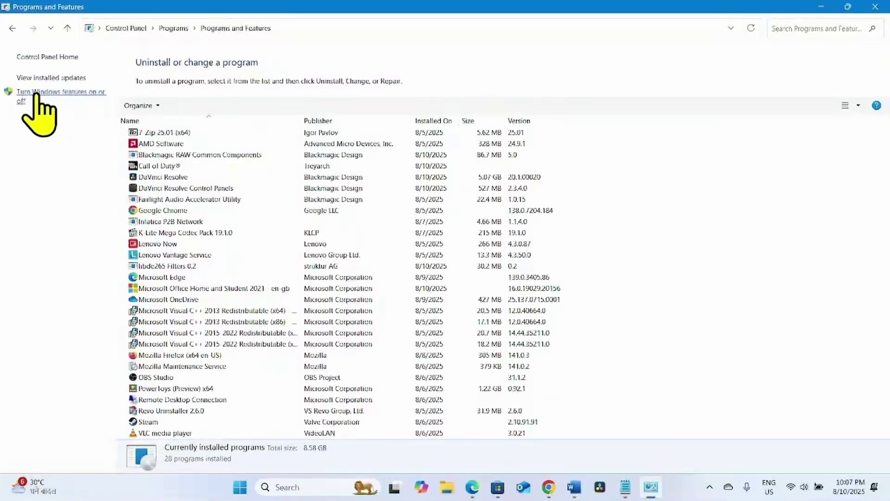
{"action": "left_click", "coordinate": [91, 94]}
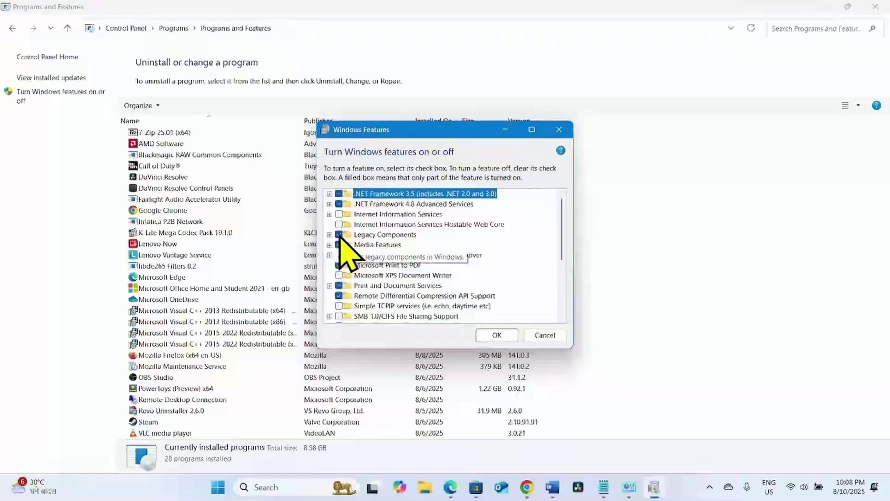
{"action": "left_click", "coordinate": [341, 235]}
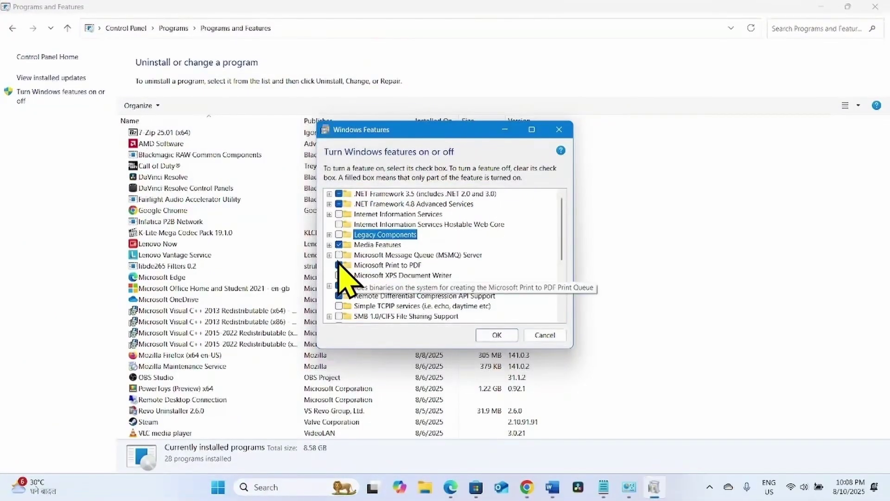
{"action": "left_click", "coordinate": [340, 245]}
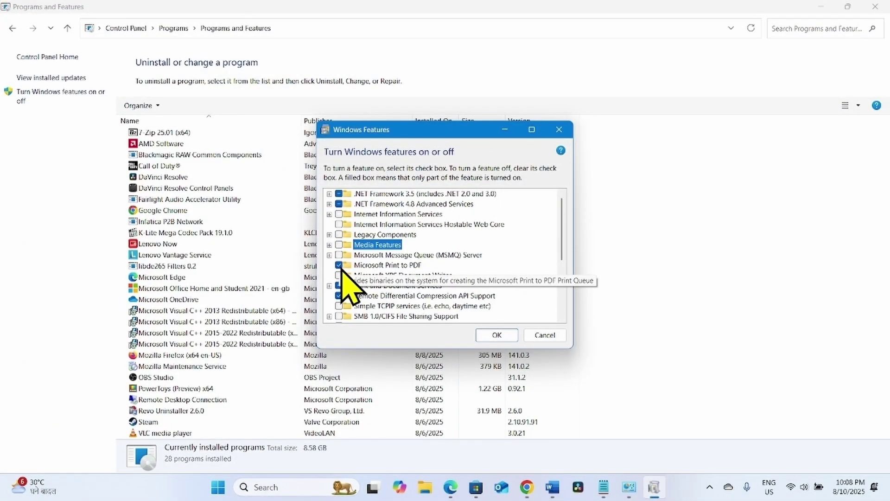
{"action": "scroll", "coordinate": [340, 306], "scroll_direction": "down", "scroll_amount": 5}
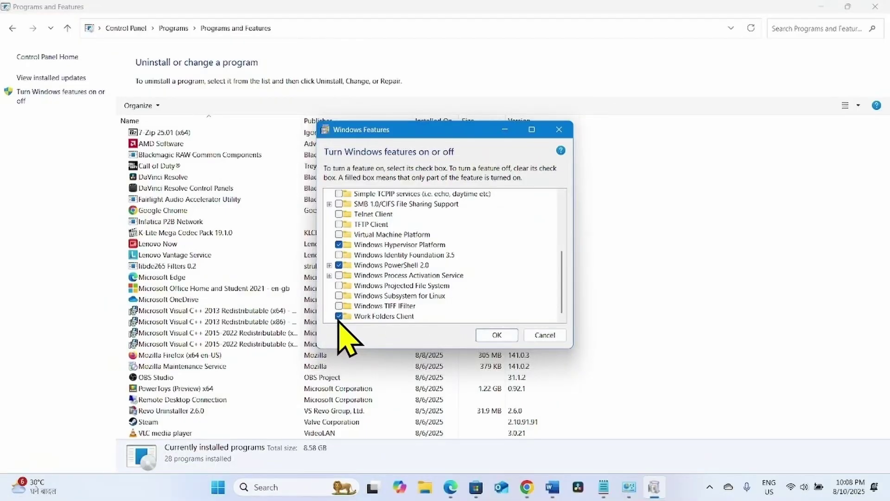
{"action": "left_click", "coordinate": [340, 316]}
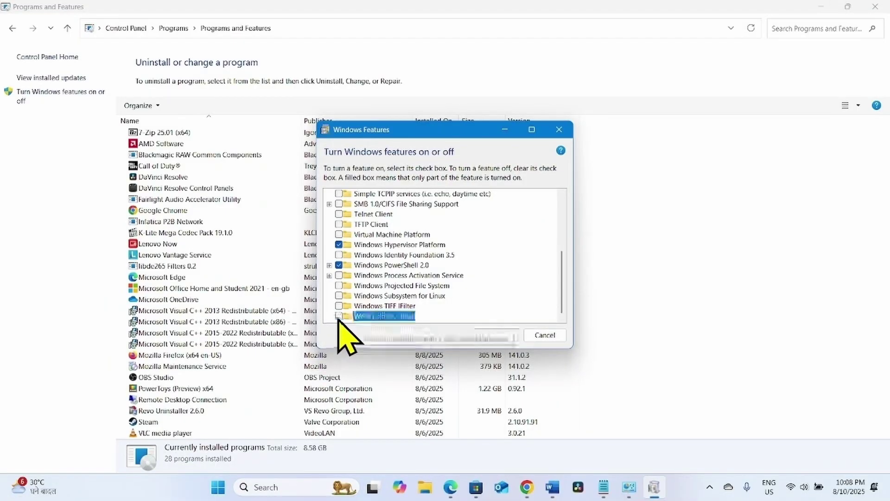
{"action": "left_click", "coordinate": [340, 265]}
{"action": "left_click", "coordinate": [340, 244]}
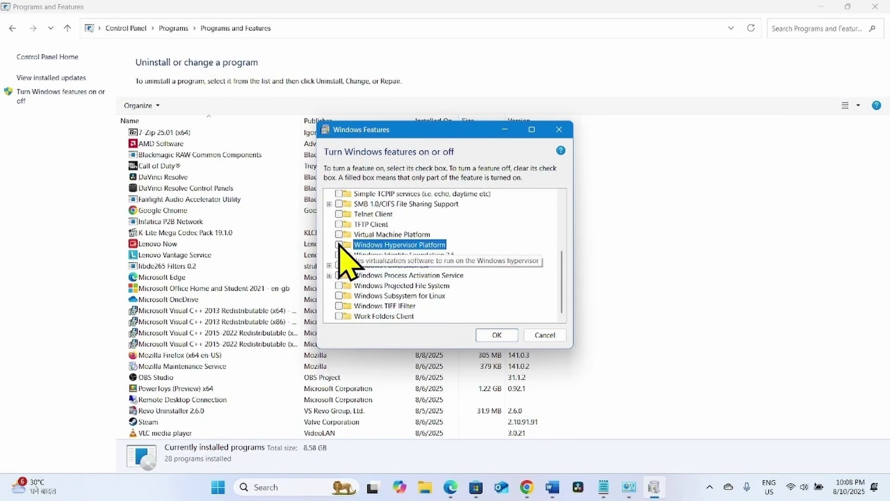
{"action": "scroll", "coordinate": [343, 245], "scroll_direction": "up", "scroll_amount": 3}
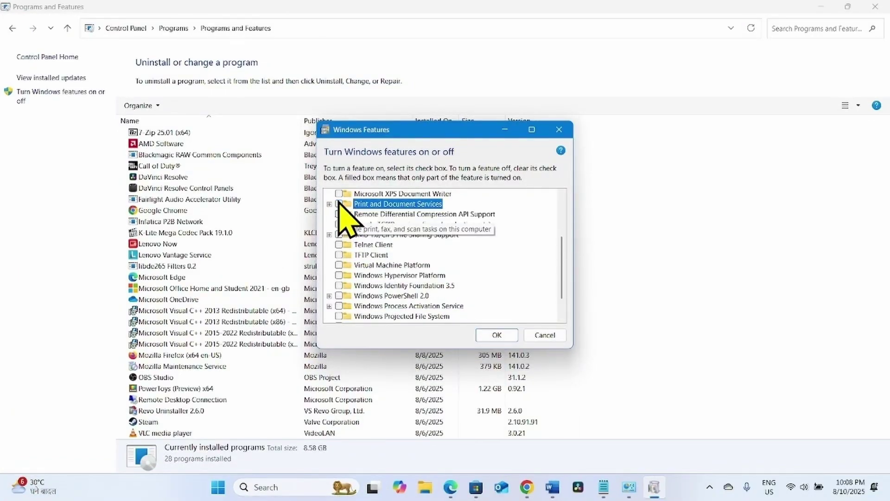
{"action": "left_click", "coordinate": [340, 245]}
{"action": "scroll", "coordinate": [342, 245], "scroll_direction": "up", "scroll_amount": 2}
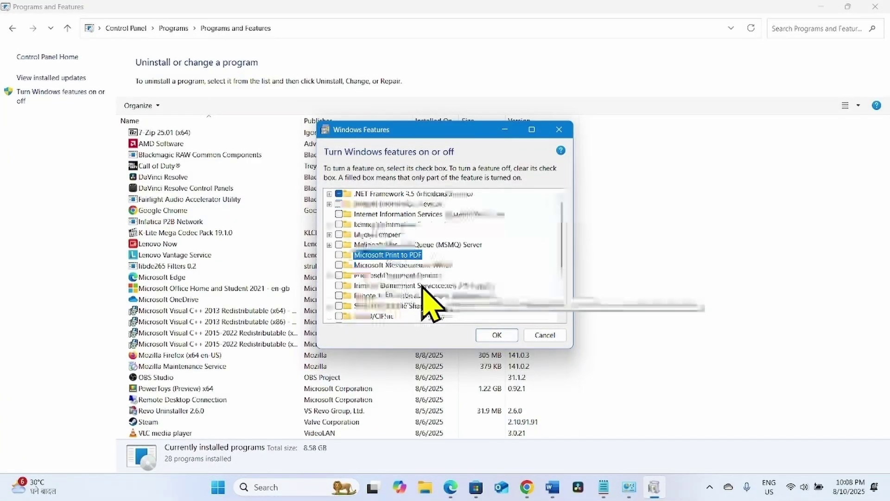
{"action": "scroll", "coordinate": [428, 300], "scroll_direction": "down", "scroll_amount": 3}
{"action": "scroll", "coordinate": [428, 299], "scroll_direction": "down", "scroll_amount": 3}
{"action": "scroll", "coordinate": [417, 278], "scroll_direction": "up", "scroll_amount": 6}
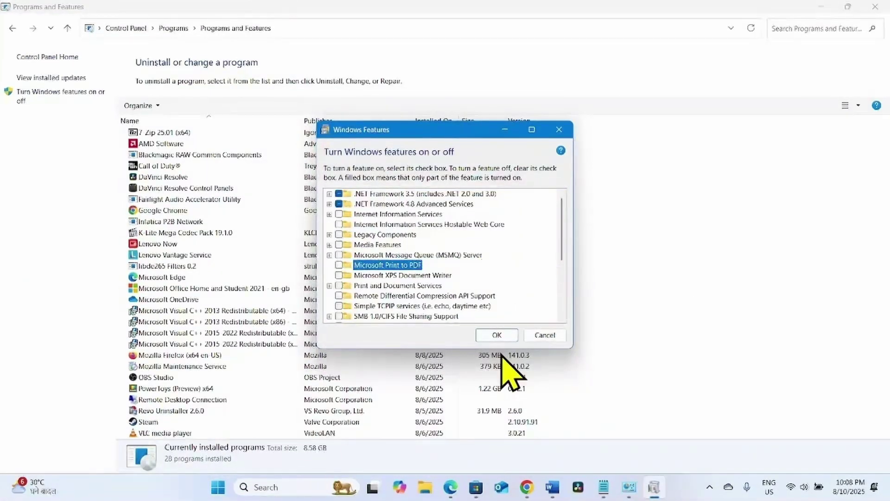
{"action": "left_click", "coordinate": [559, 130]}
- Close Programs and Features and choose Restart from the Start menu power options
{"action": "left_click", "coordinate": [875, 7]}
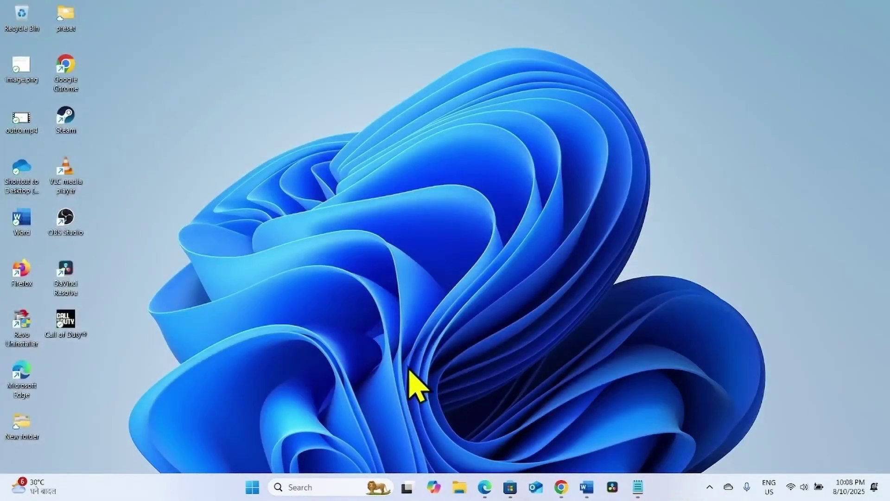
{"action": "left_click", "coordinate": [252, 487]}
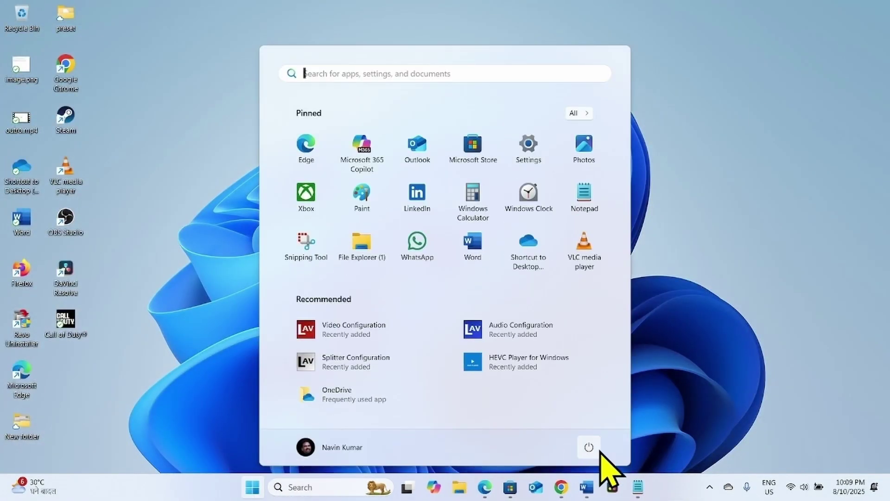
{"action": "left_click", "coordinate": [589, 447]}
{"action": "left_click", "coordinate": [587, 424]}
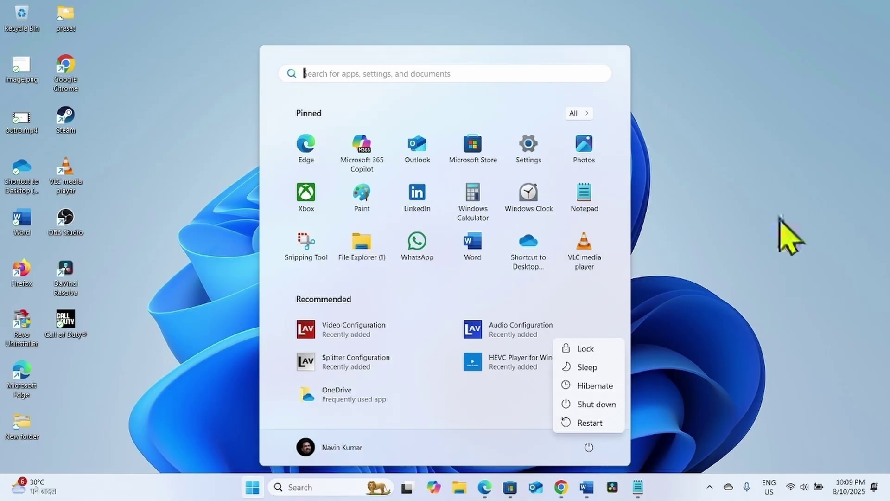